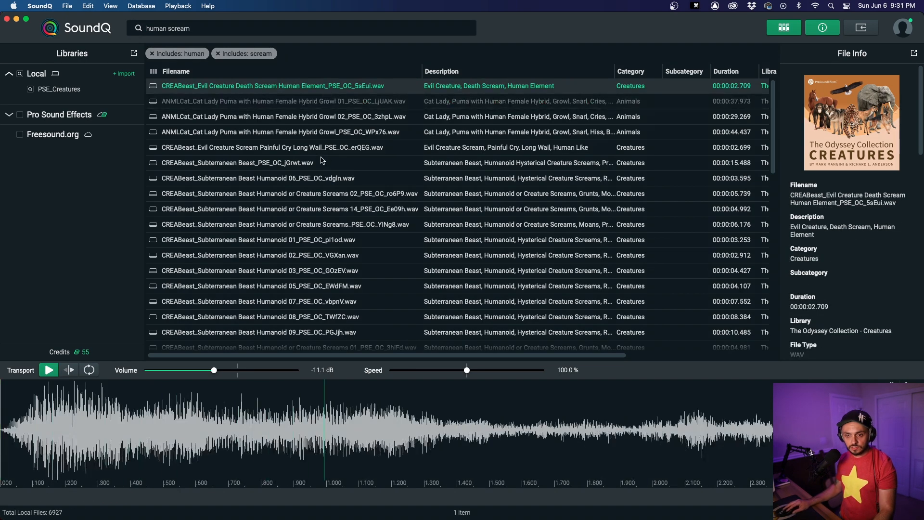
Audition the selected Evil Creature Death Scream Human Element sound from the "human scream" search results
drag(442, 371, 441, 375)
key(space)
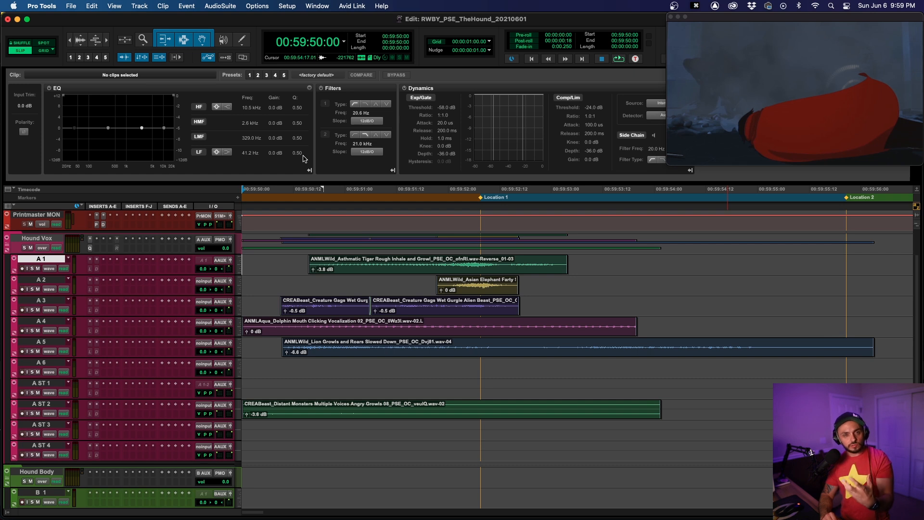
In Pro Tools, solo track A 1 and play its Asthmatic Tiger Rough Inhale and Growl clip from 00:59:50:00
key(shift+s)
key(space)
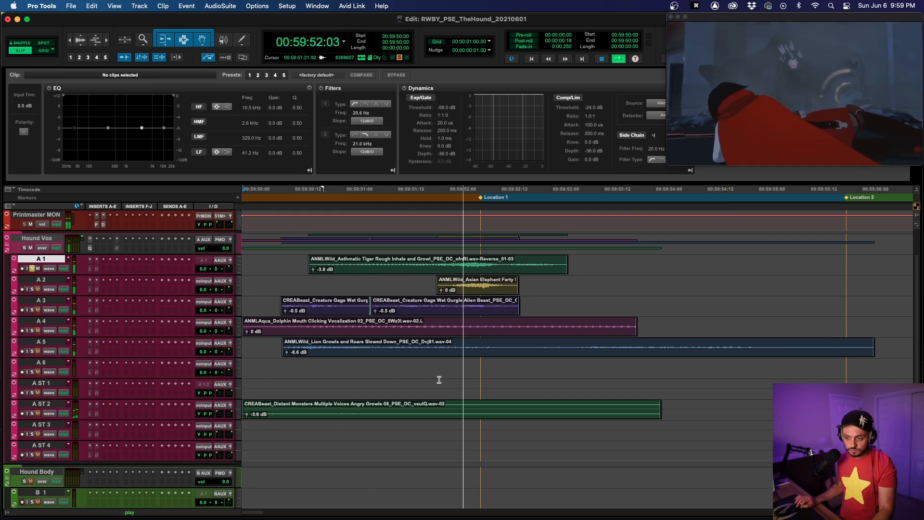
key(space)
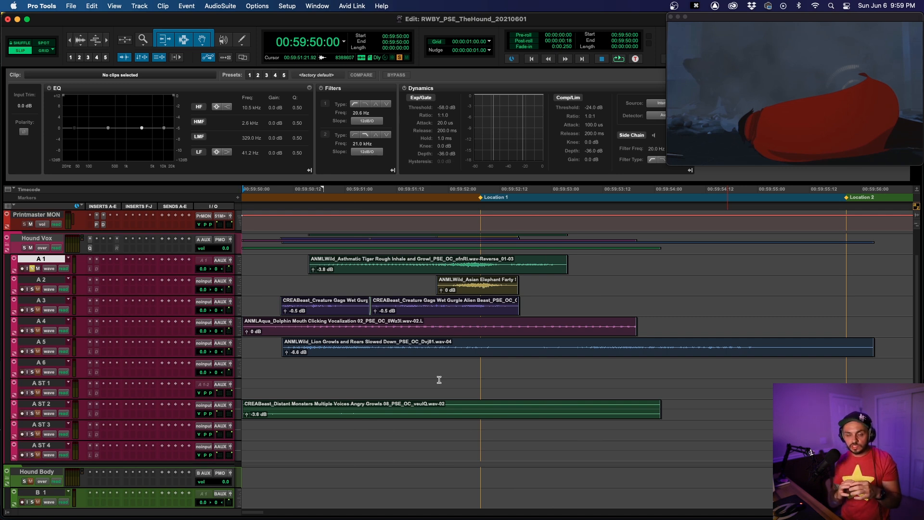
Solo tracks A 2 and A 3 in turn and play the Asian Elephant and Creature Gags Wet Gurgle layers from 00:59:50:00
key(semicolon)
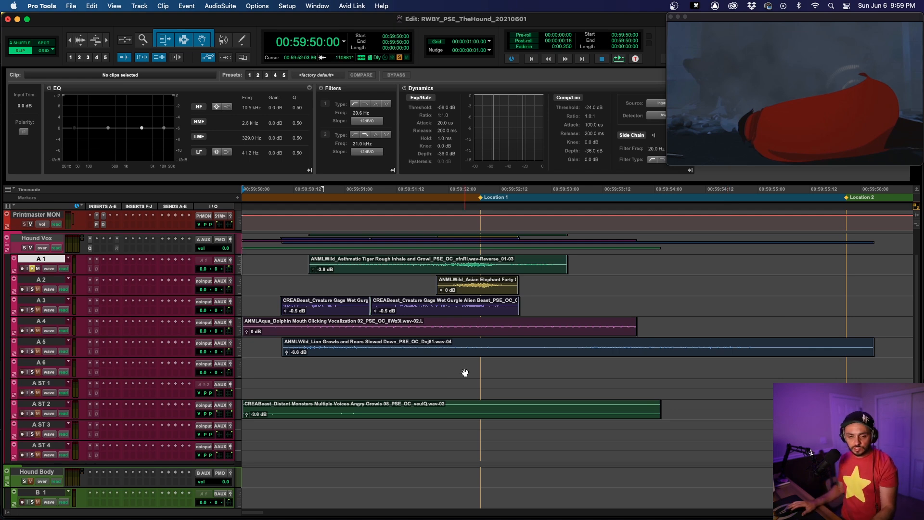
key(space)
key(space)
key(super+bracketright)
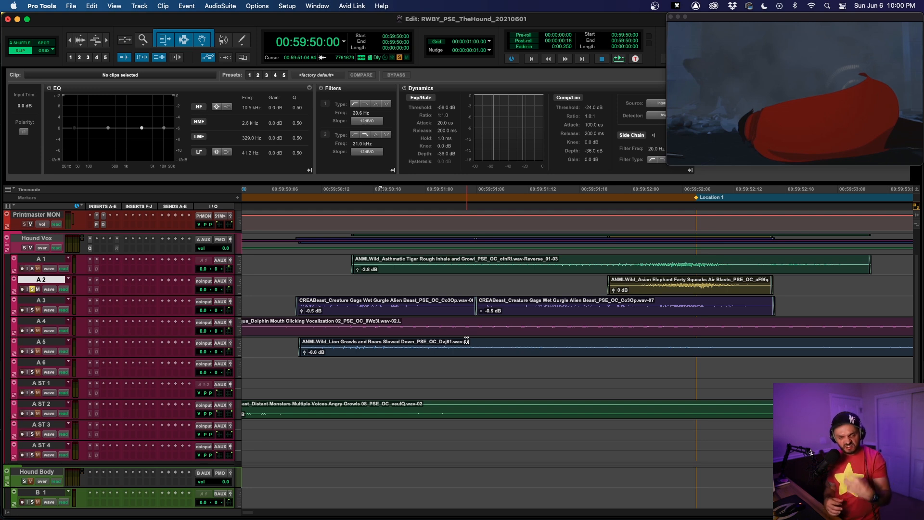
key(semicolon)
key(space)
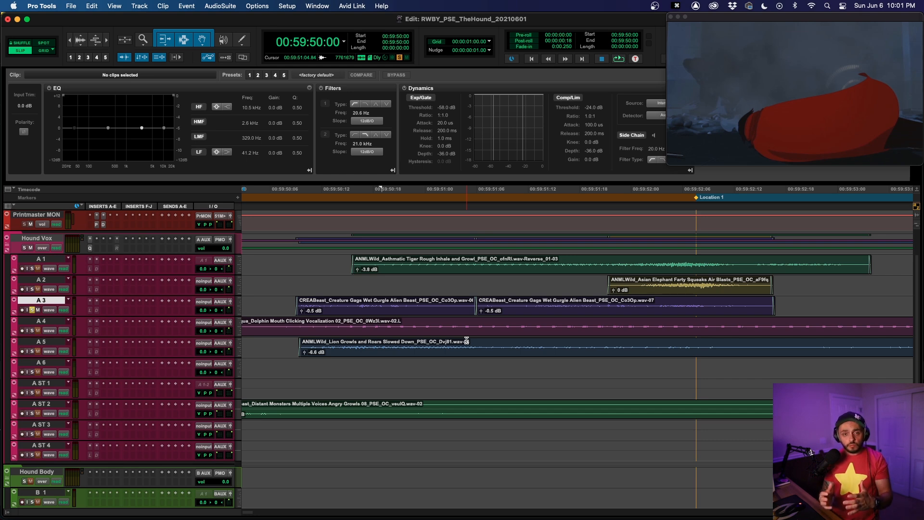
Solo track A 4 and play its Dolphin Mouth Clicking Vocalization clip from 00:59:50:00
key(space)
key(r)
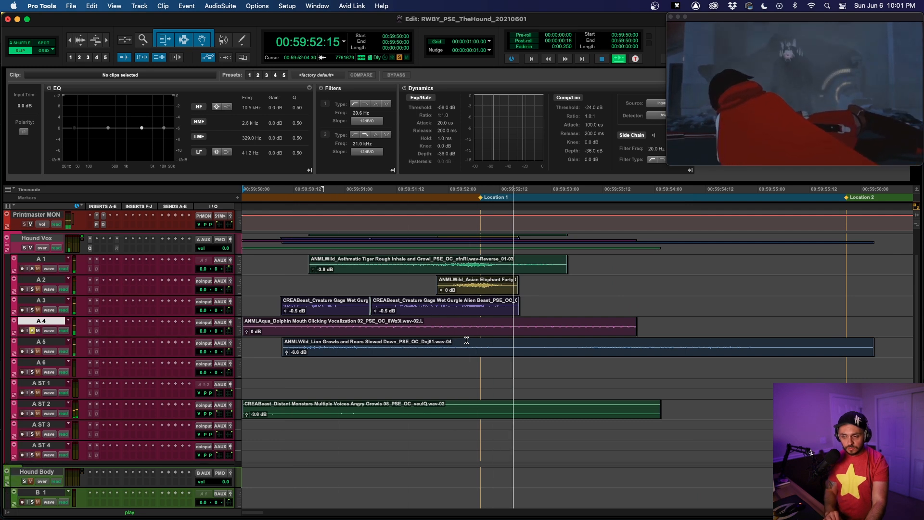
key(space)
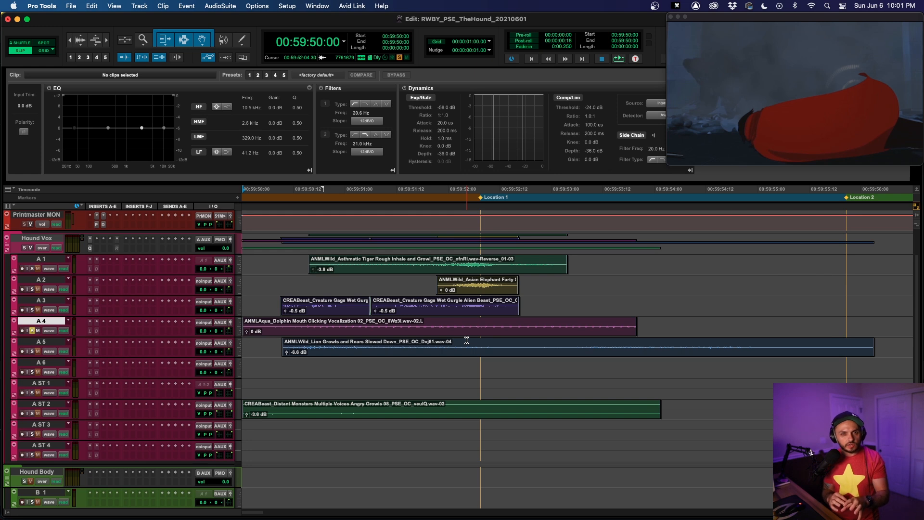
Solo only track A 5 and play its Lion Growls and Roars Slowed Down clip from 00:59:50:00
key(shift+s)
key(semicolon)
key(shift+s)
key(space)
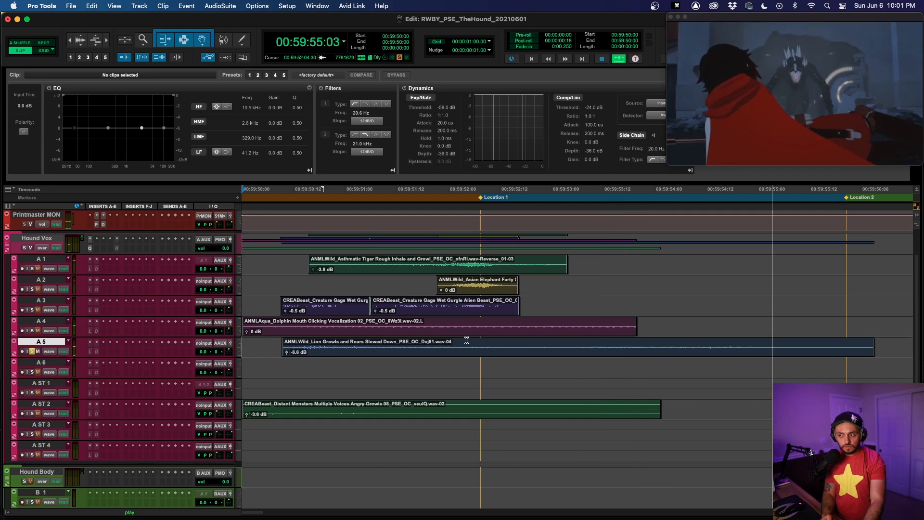
key(space)
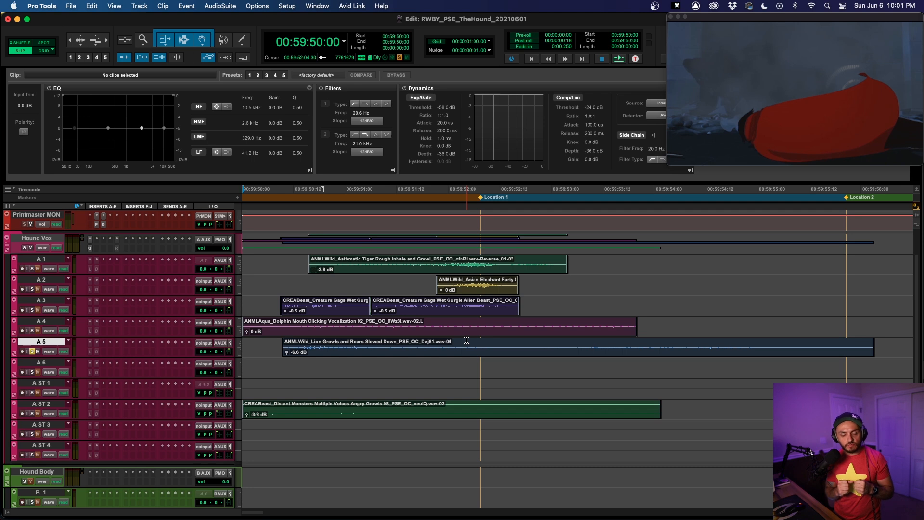
Solo only track A ST 2 and play its Distant Monsters Multiple Voices Angry Growls clip from 00:59:50:00
key(shift+s)
key(semicolon)
key(semicolon)
key(semicolon)
key(shift+s)
key(space)
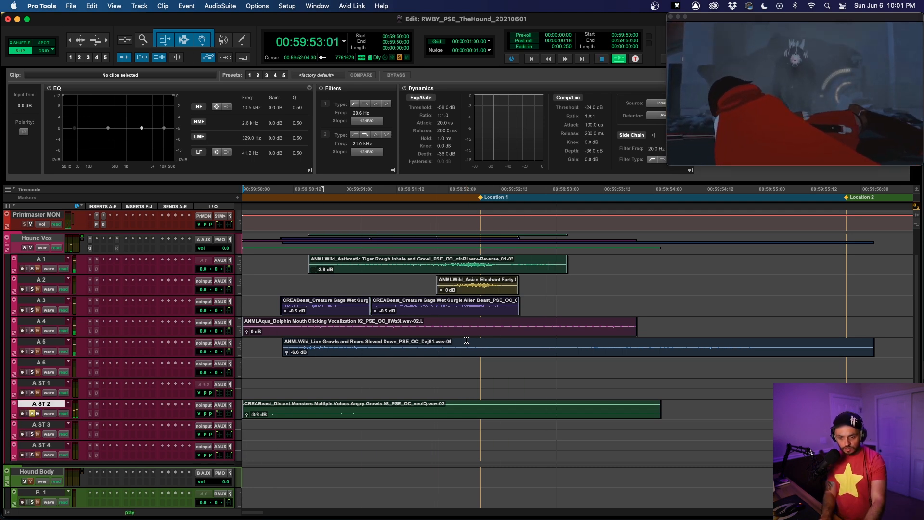
key(space)
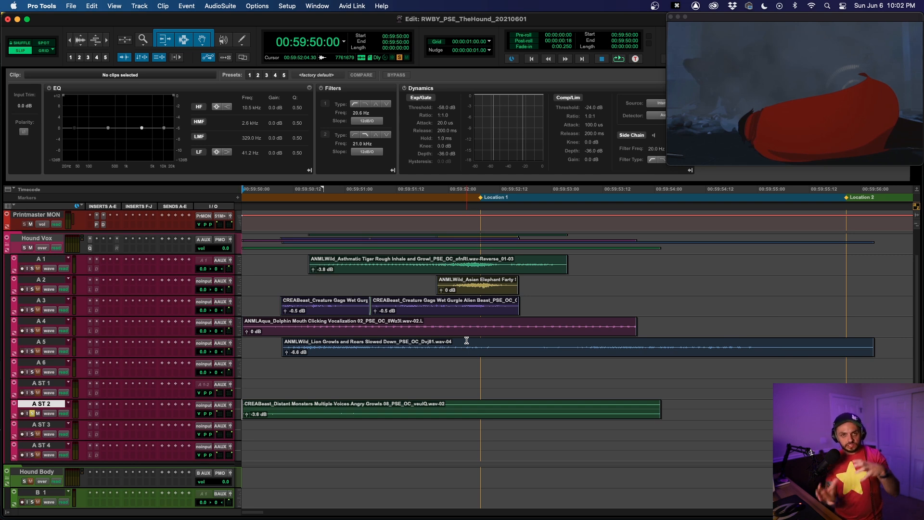
Examine the clip EQ and filter settings of the two Lion Growls and Roars clips on track A 5
click(412, 376)
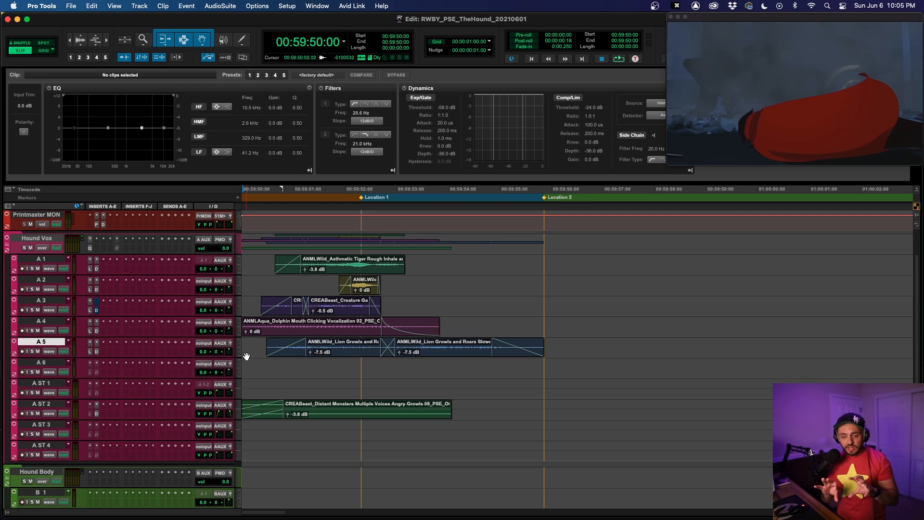
click(523, 353)
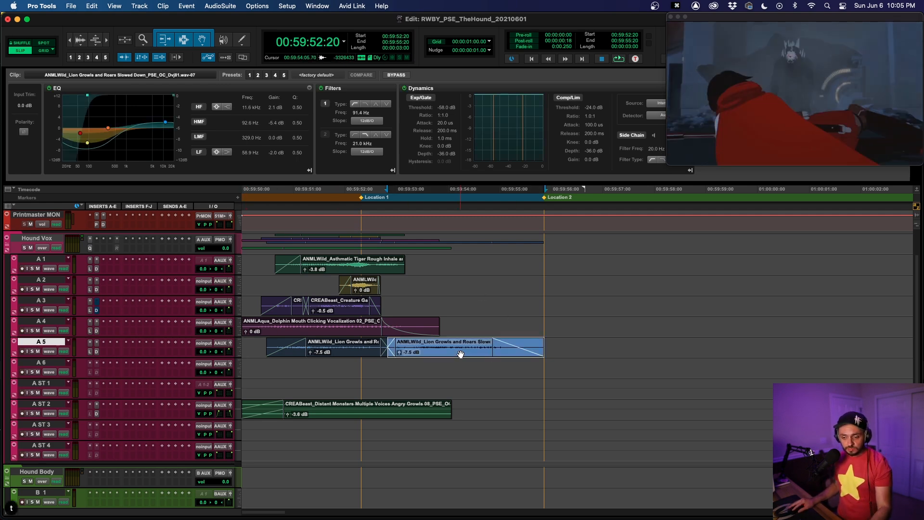
key(t)
key(t)
key(r)
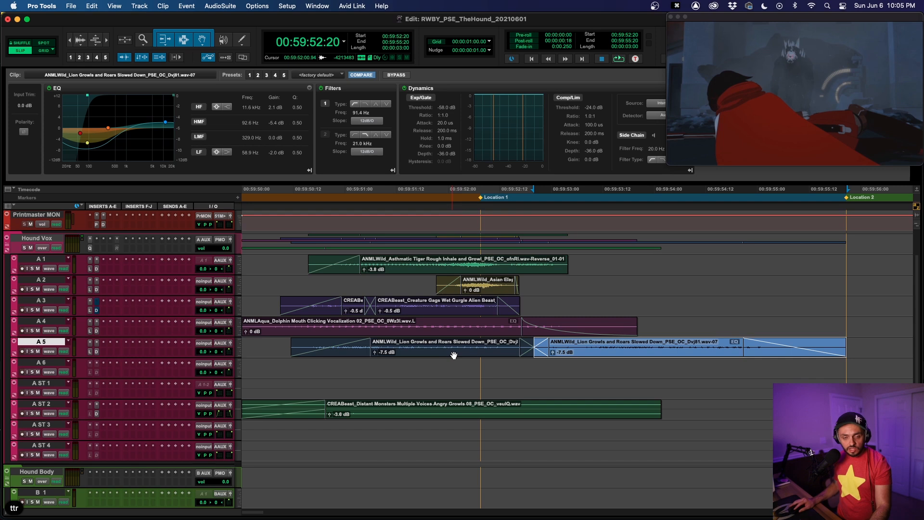
click(420, 356)
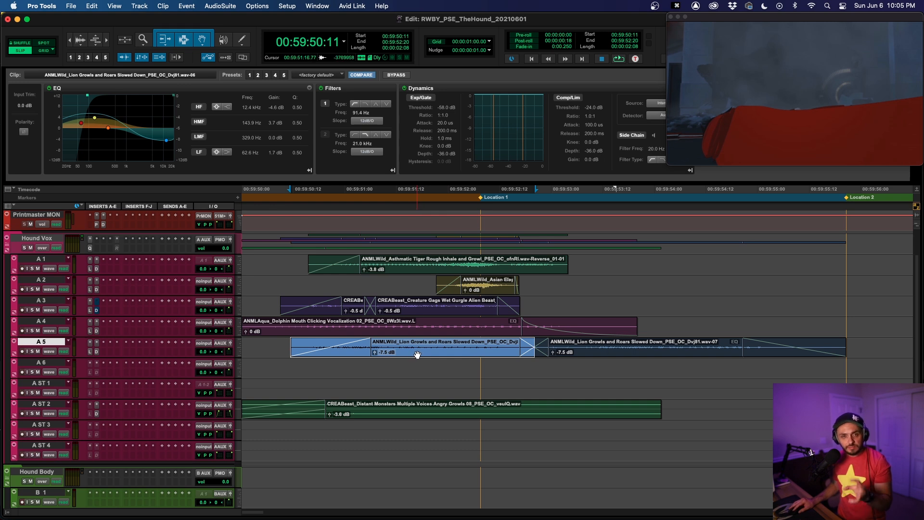
click(590, 355)
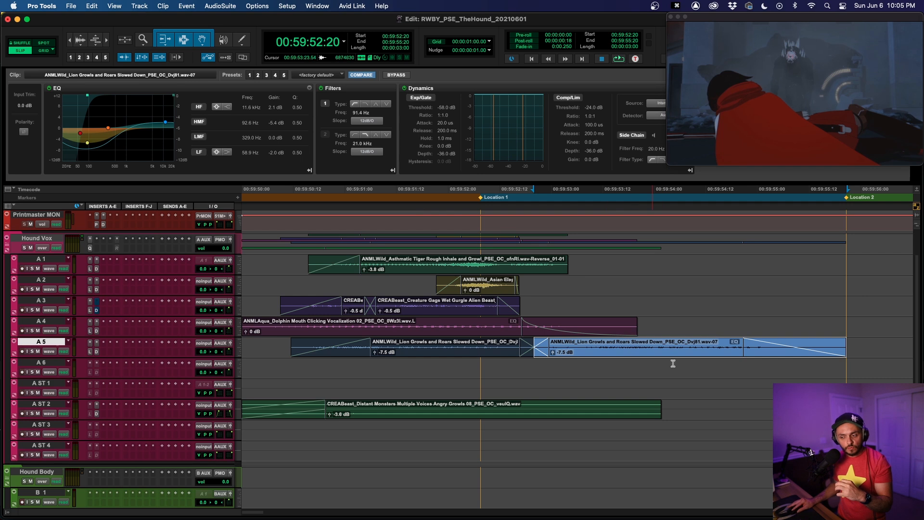
Examine the clip EQ settings of the dolphin, creature gurgle, elephant and distant monsters clips on A 4, A 3, A 2 and A ST 2
click(388, 330)
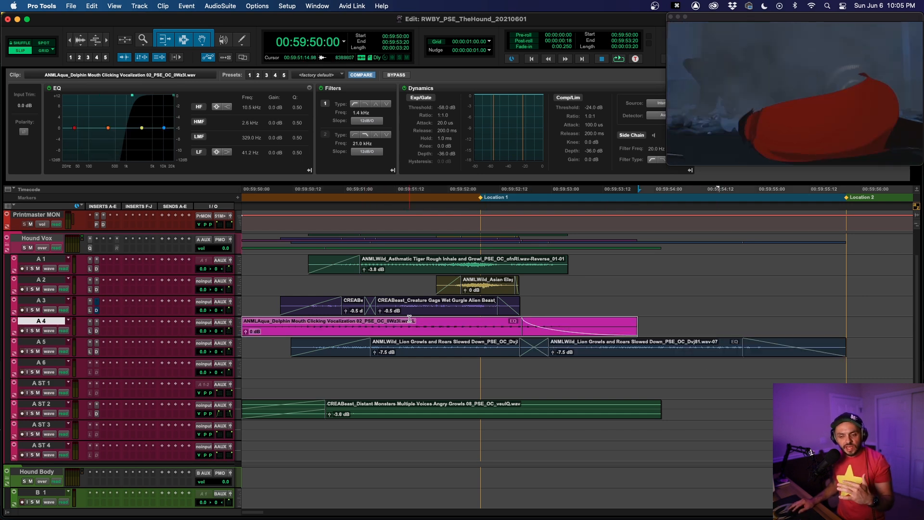
click(425, 319)
click(368, 308)
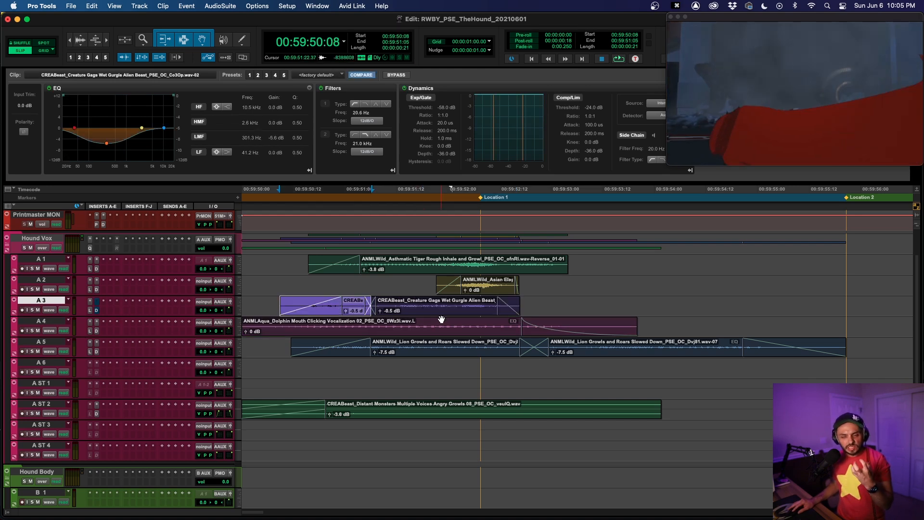
click(483, 291)
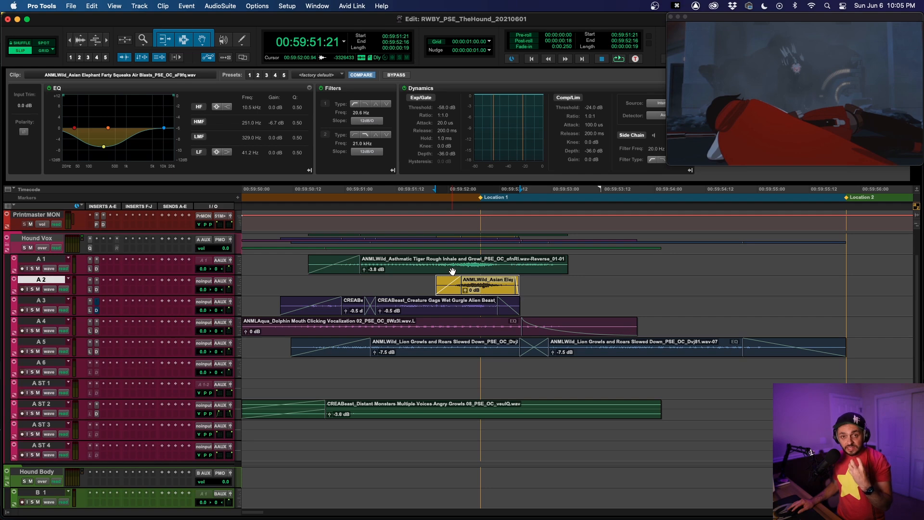
click(443, 413)
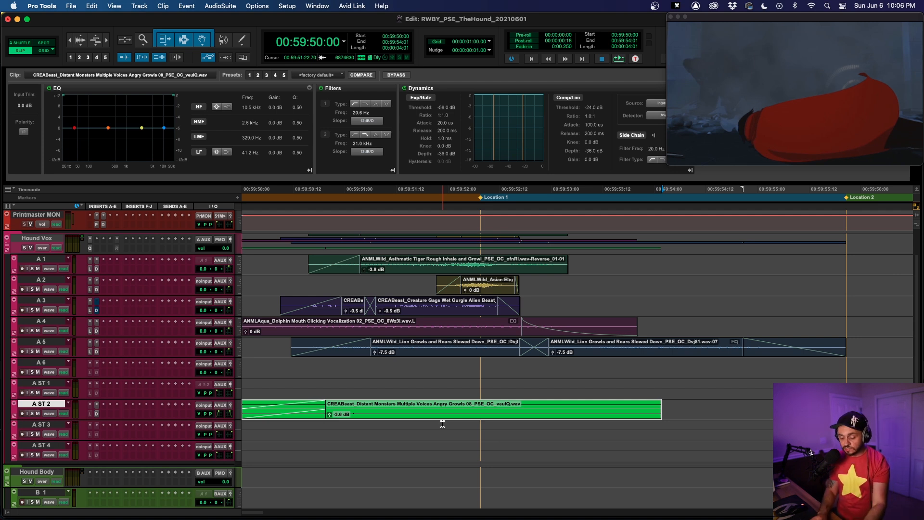
Play all the edited Hound Vox layers together from 00:59:50:00
key(Return)
key(space)
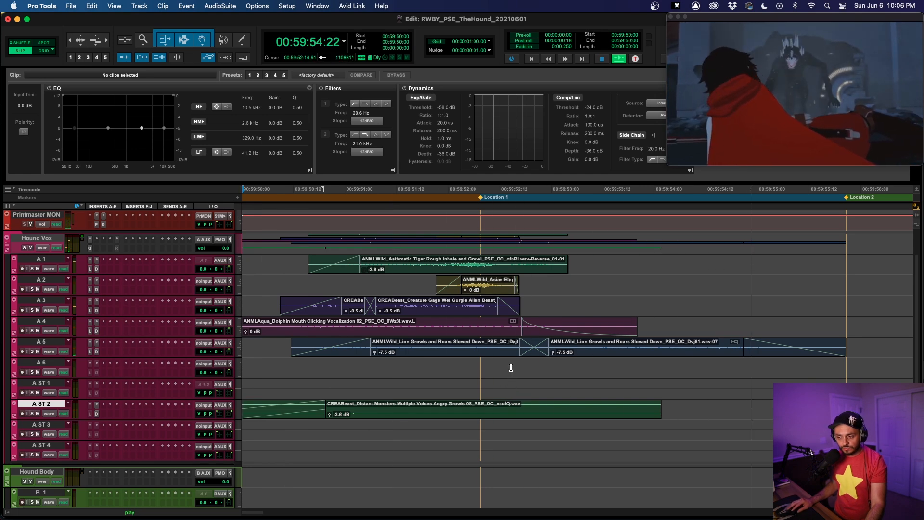
key(super+[)
key(super+[)
key(super+[)
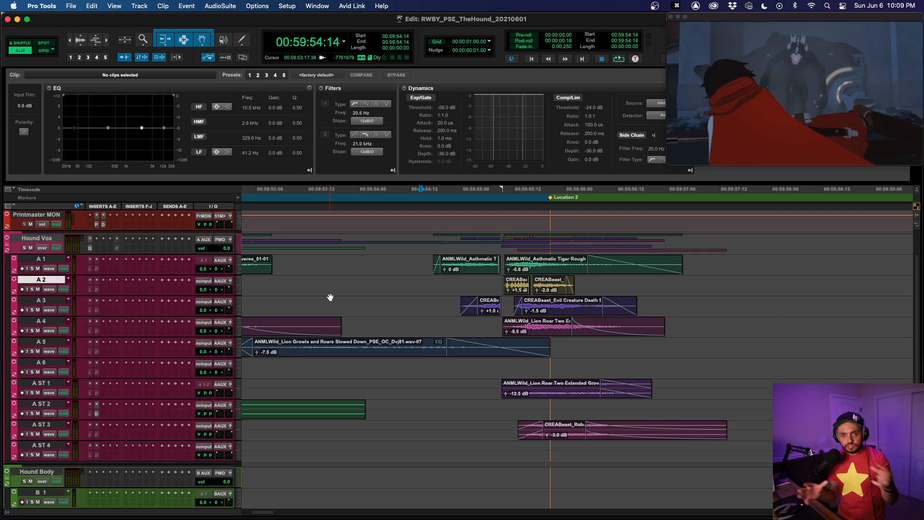
Solo track A 1 and play its second group of Asthmatic Tiger clips from 00:59:54:17
scroll(493, 272, left, 5)
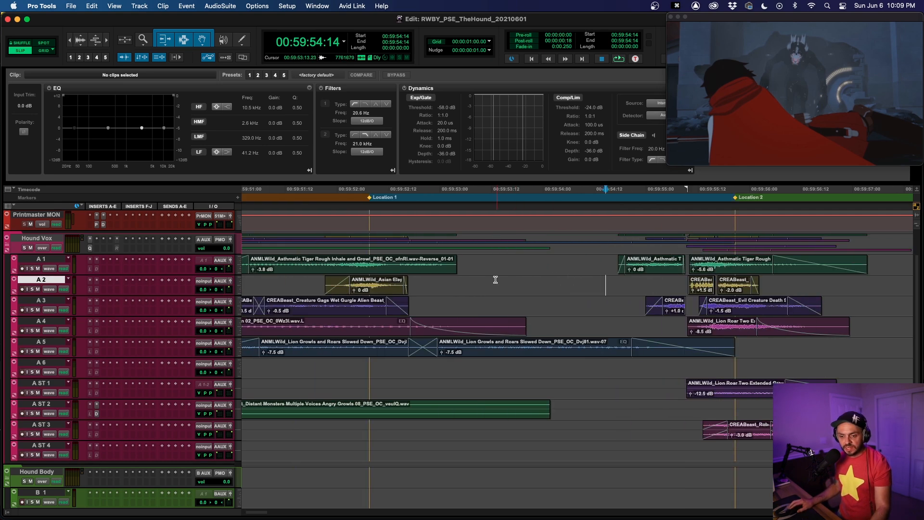
scroll(492, 275, left, 3)
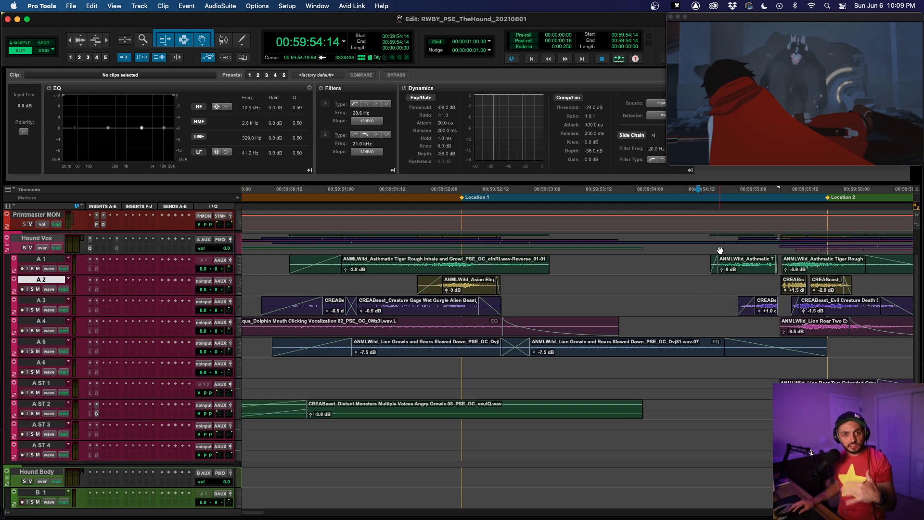
scroll(499, 278, right, 7)
click(498, 276)
key(shift+s)
key(space)
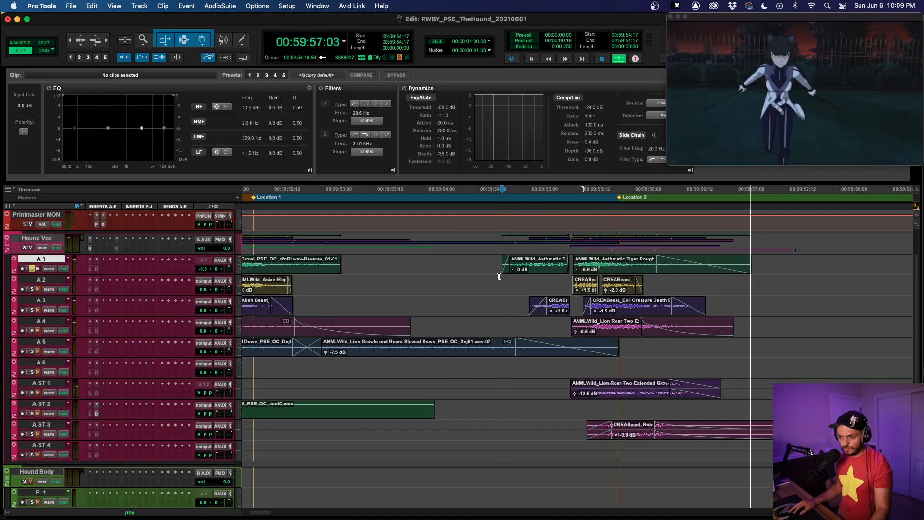
key(space)
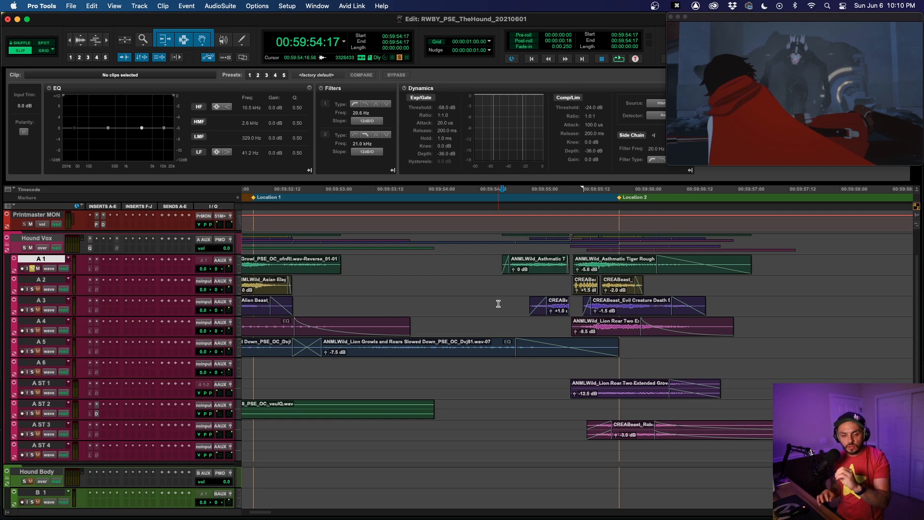
Solo tracks A 2 and A 3 in turn and play their Evil Creature clips from 00:59:54:19
key(space)
key(space)
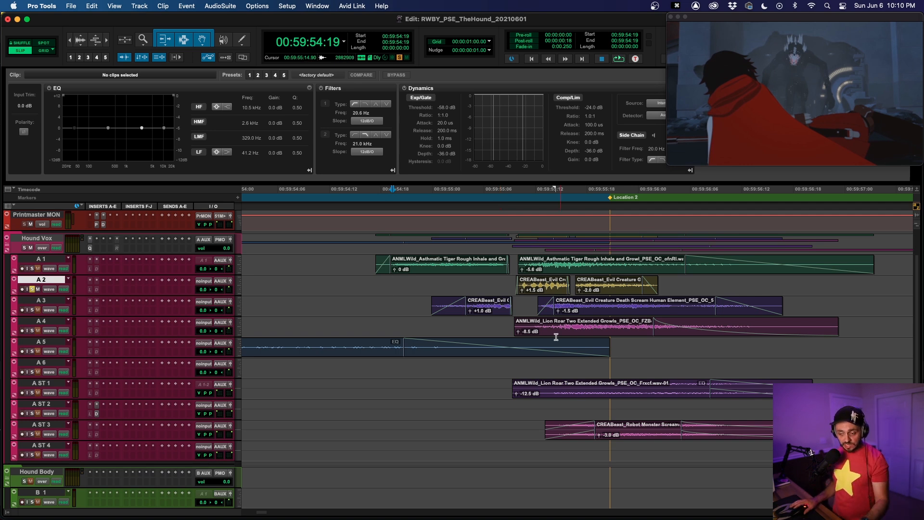
click(394, 303)
key(shift+s)
key(space)
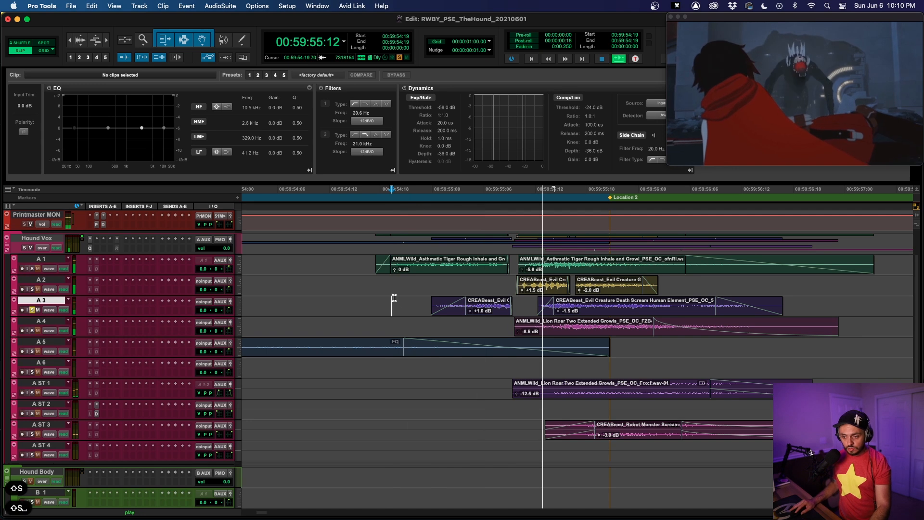
key(space)
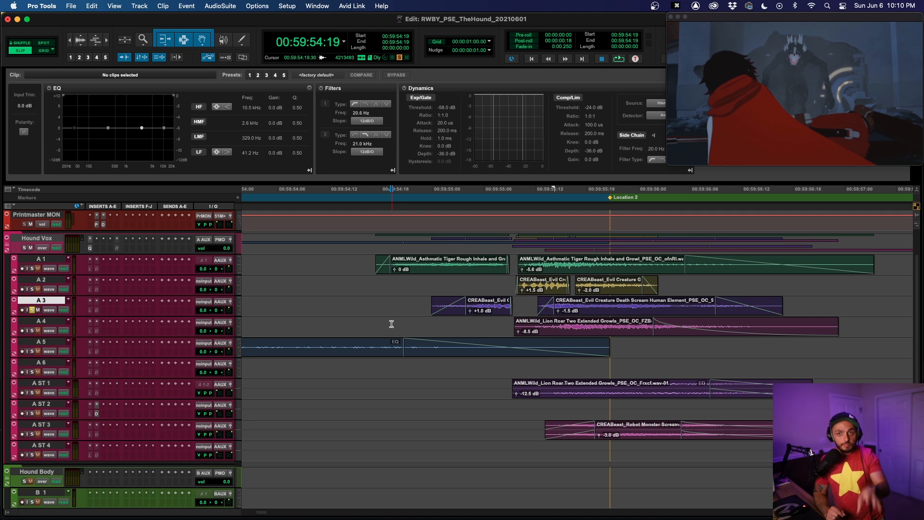
Solo track A 4 and play its Lion Roar Two Extended Growls clip from 00:59:55:05
click(412, 324)
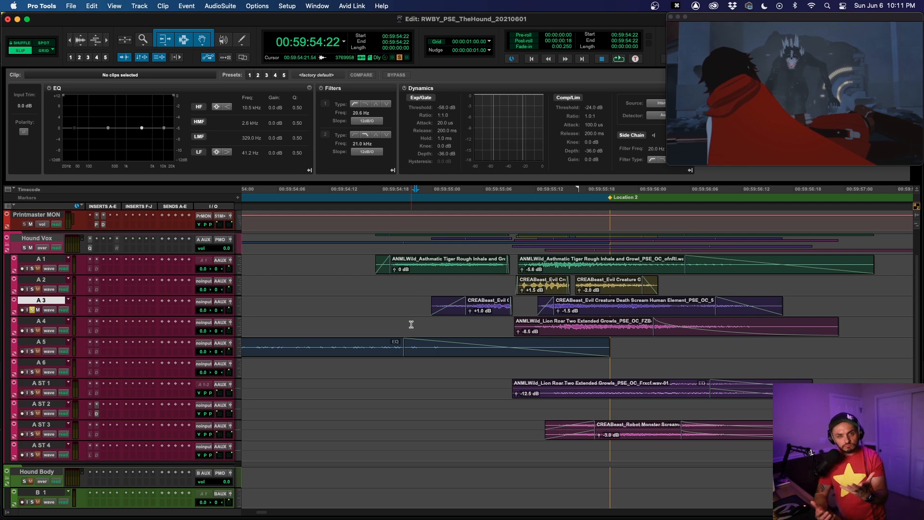
click(476, 331)
key(space)
key(space)
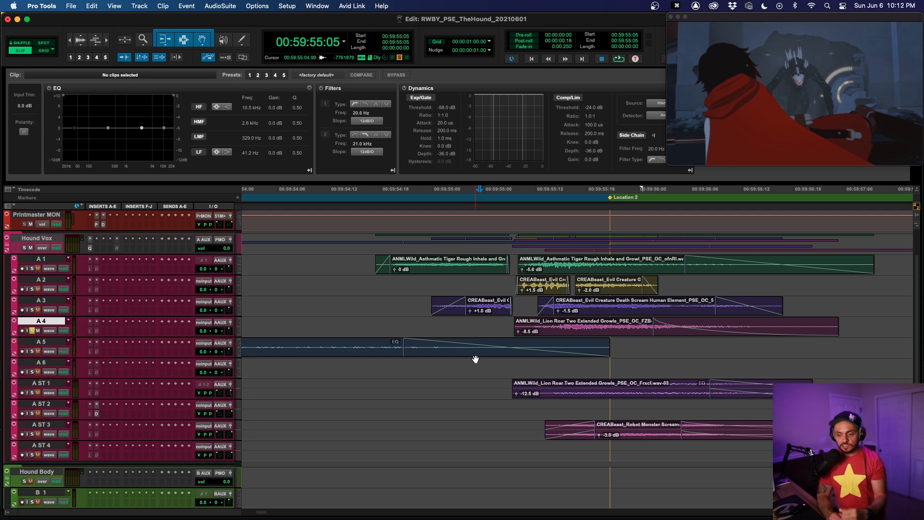
Audition the soloed lion roar clips on A ST 1 from 00:59:55:03 and the Robot Monster Scream on A ST 3 from 00:59:55:08
key(space)
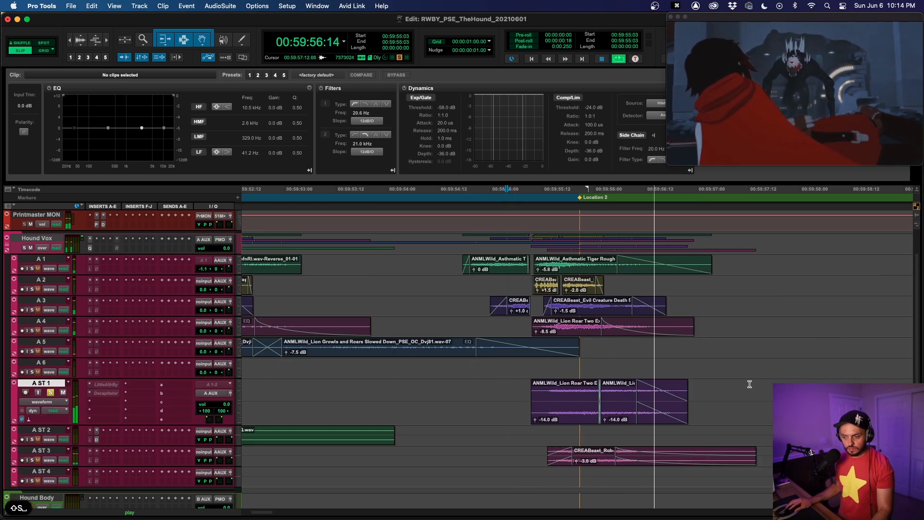
key(space)
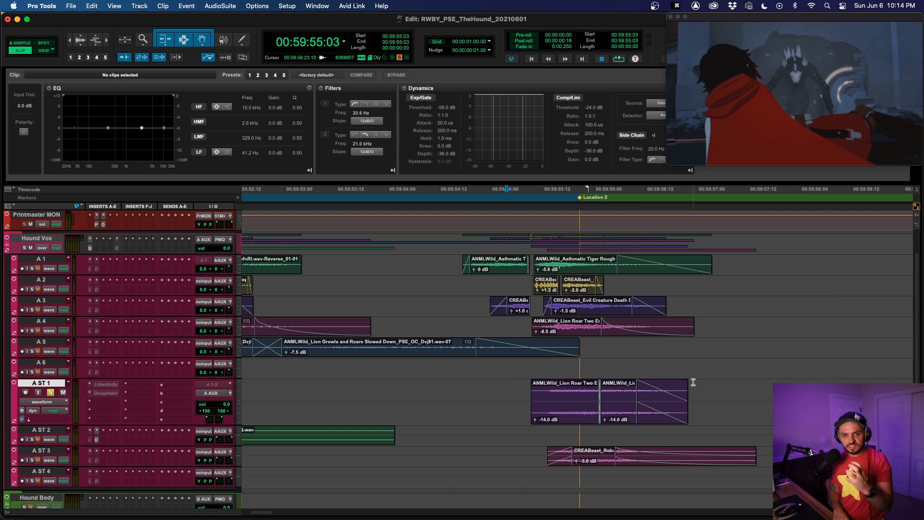
click(526, 454)
key(space)
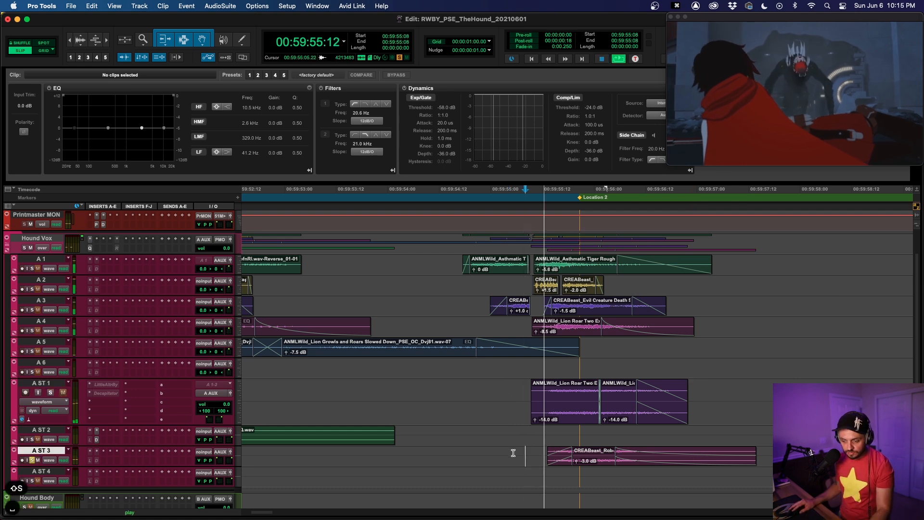
key(space)
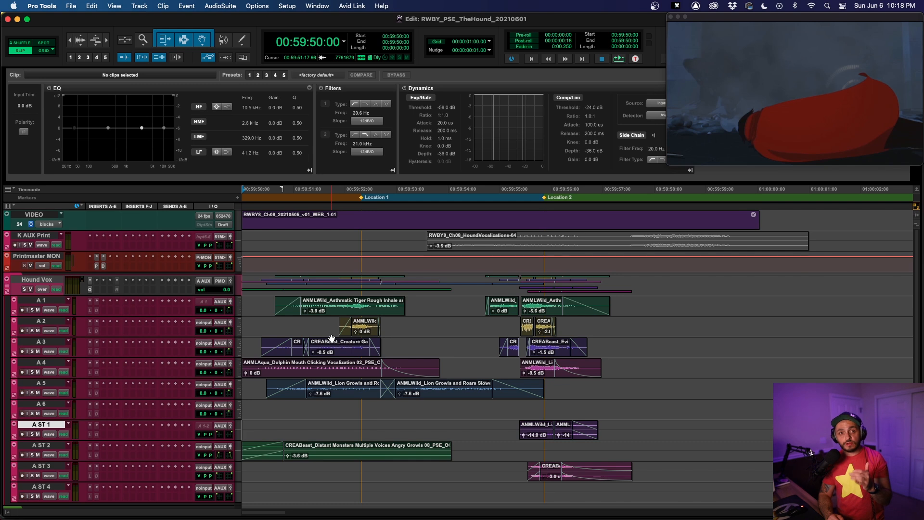
Play the complete Hound Vox sequence with all tracks together from 00:59:50:00, listening through it twice
key(space)
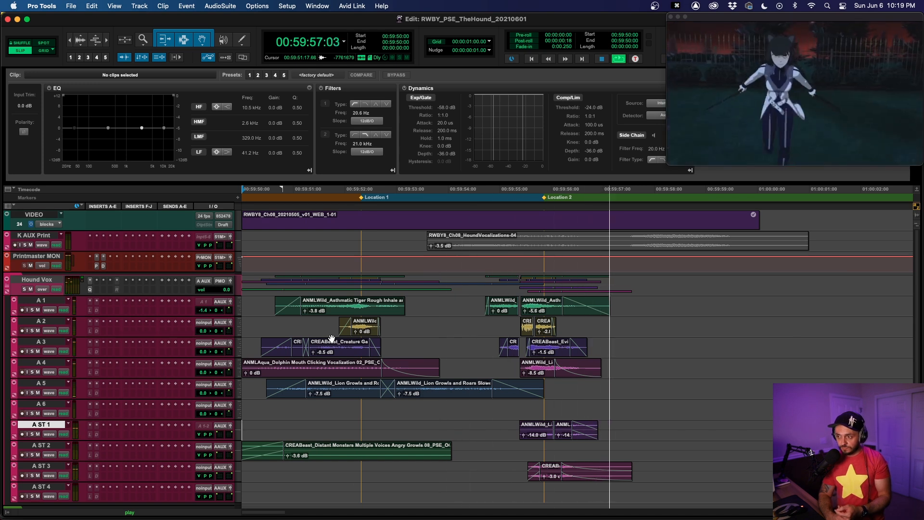
key(space)
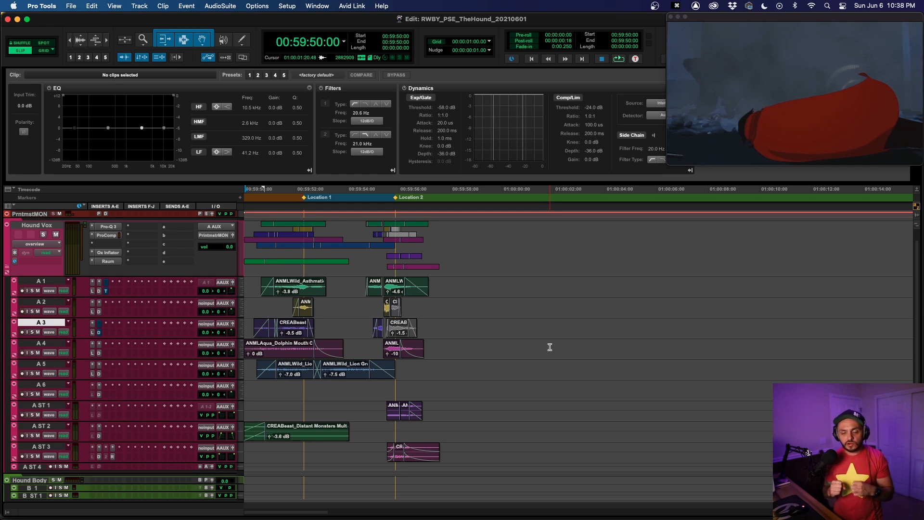
key(space)
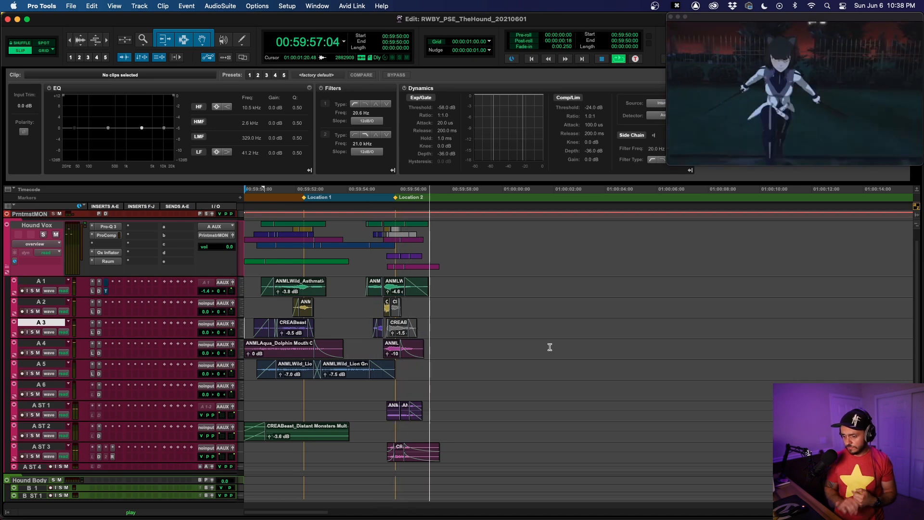
key(space)
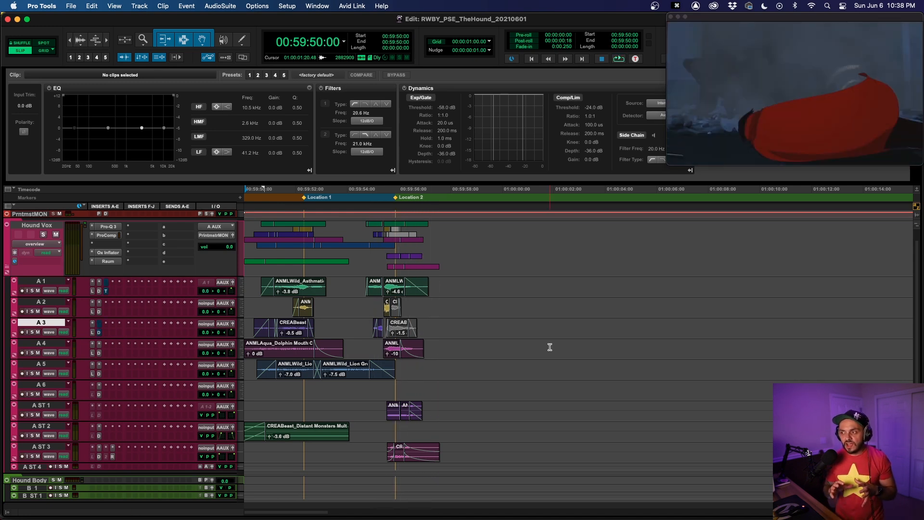